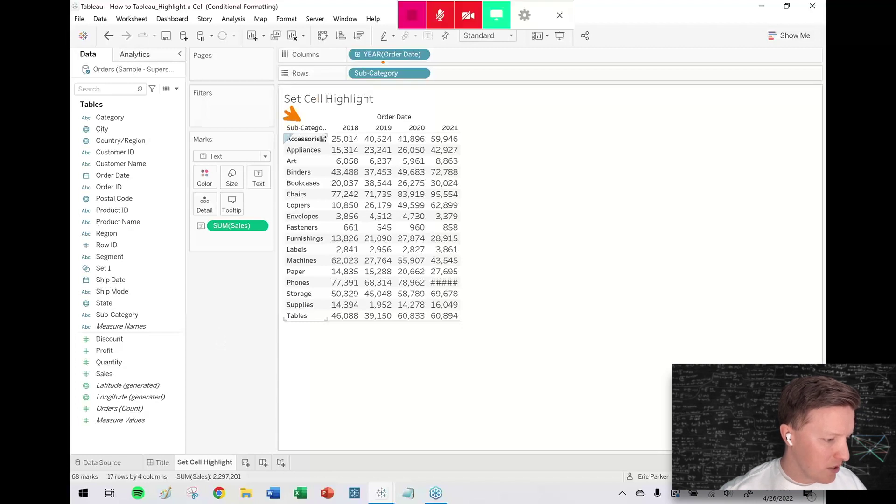
Step: Create a calculated field named '1' with the formula MAX(1)
drag(411, 116, 432, 95)
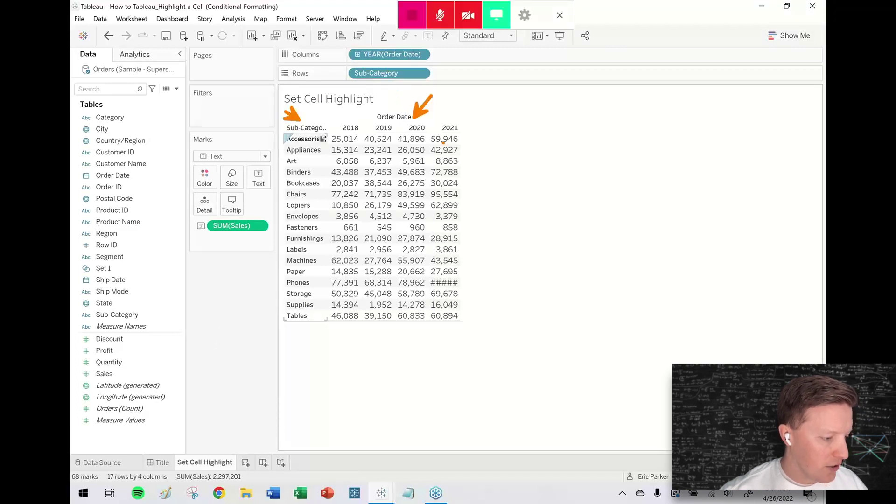
mouse_move(380, 163)
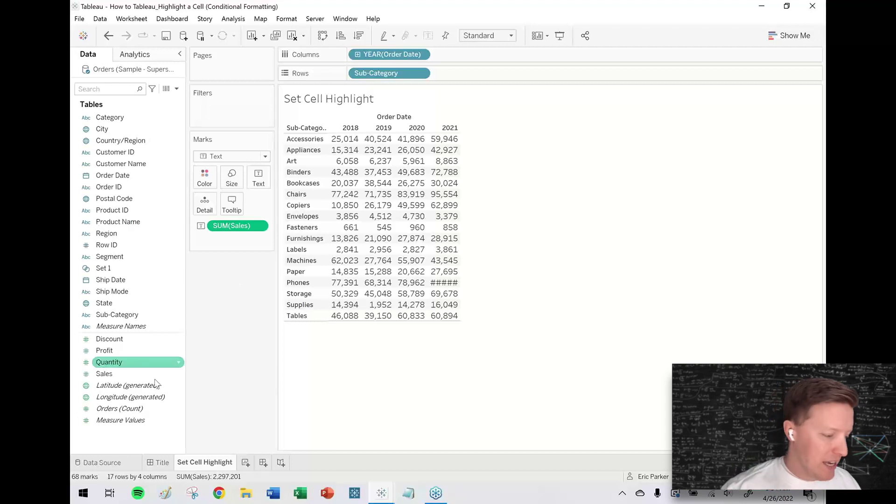
right_click(117, 433)
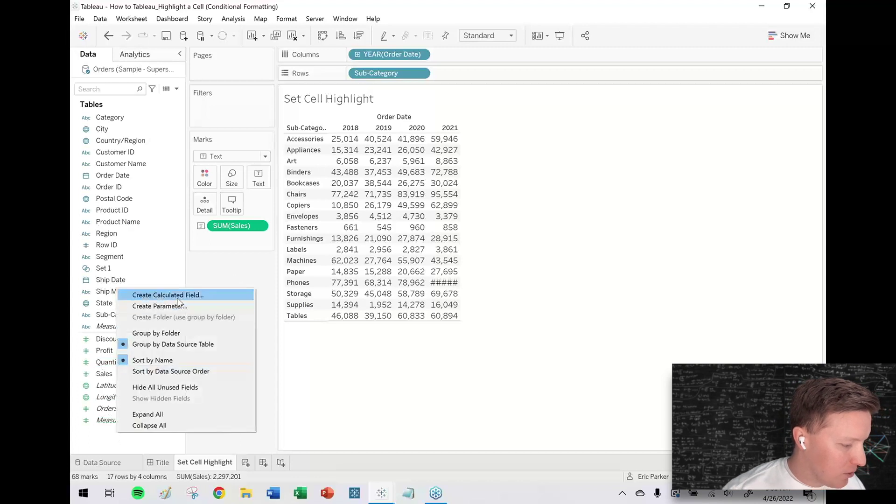
click(163, 295)
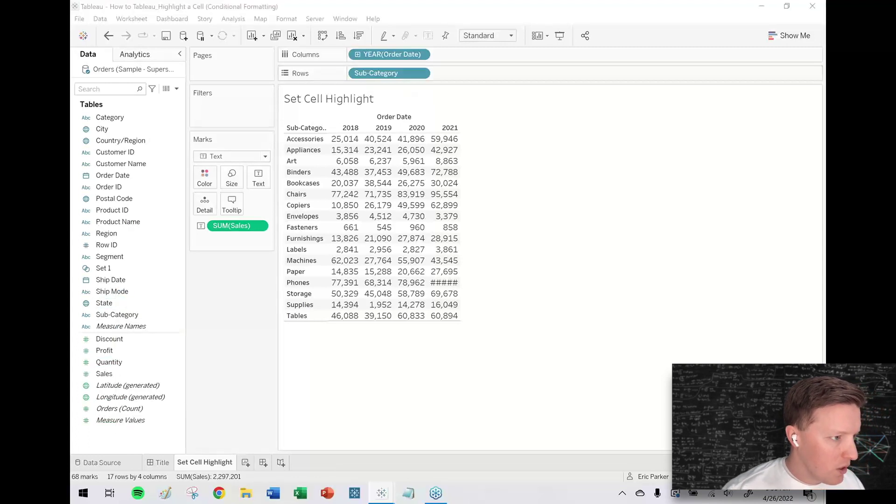
drag(600, 134, 364, 130)
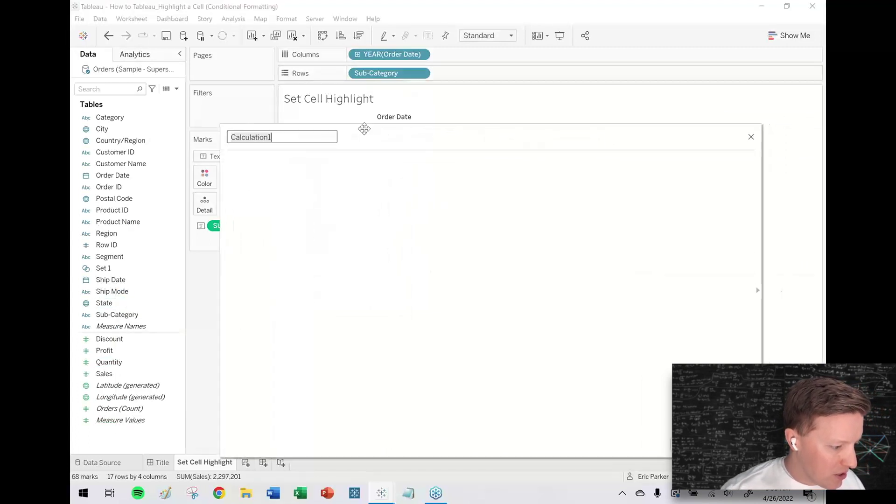
text(I)
key(Tab)
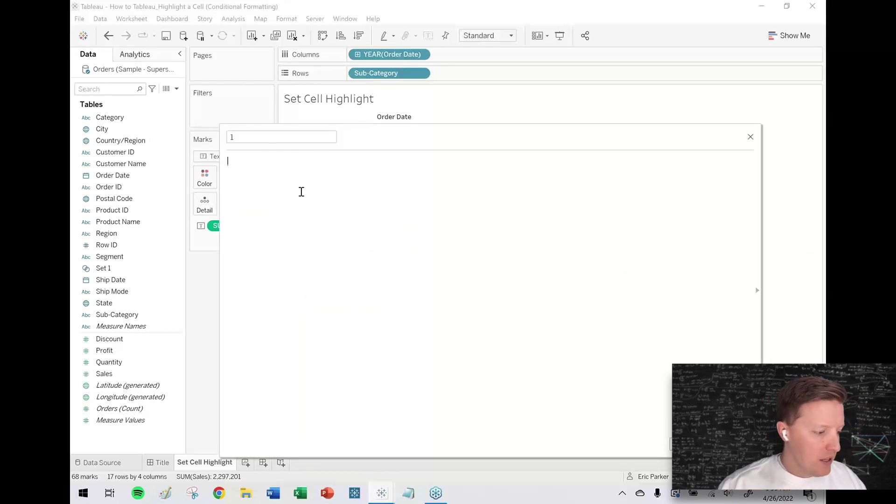
text(MAX(X)
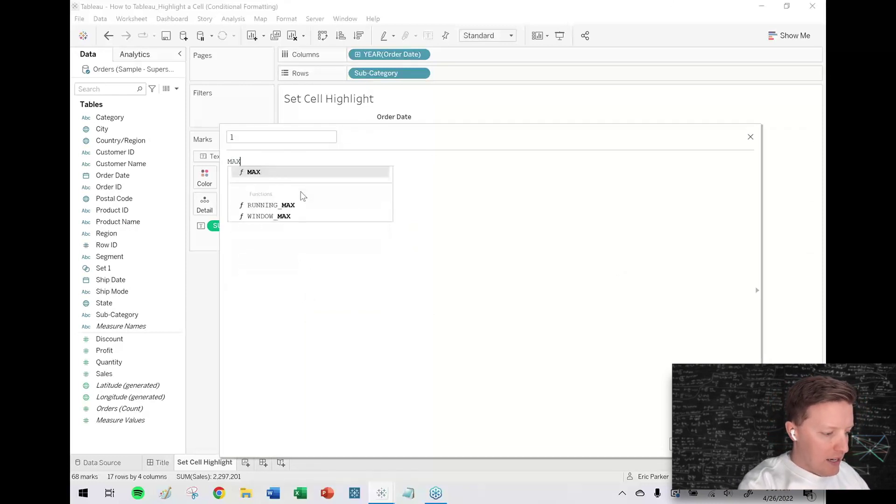
text((1))
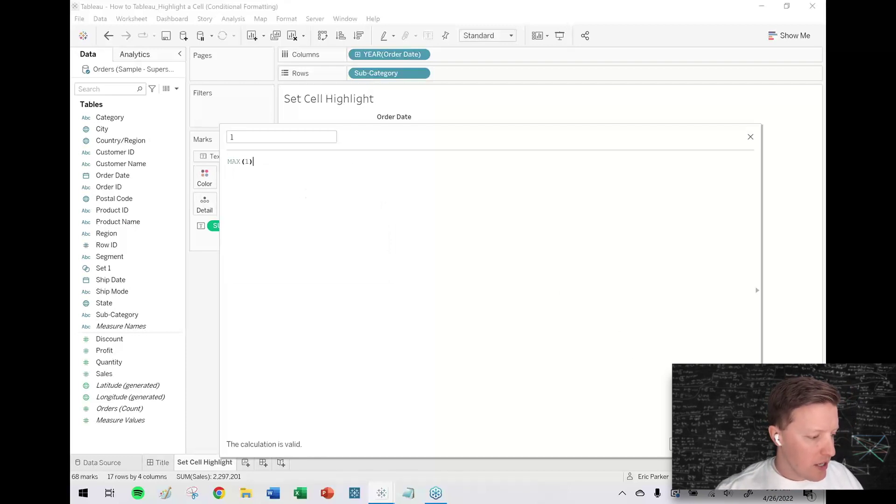
click(738, 446)
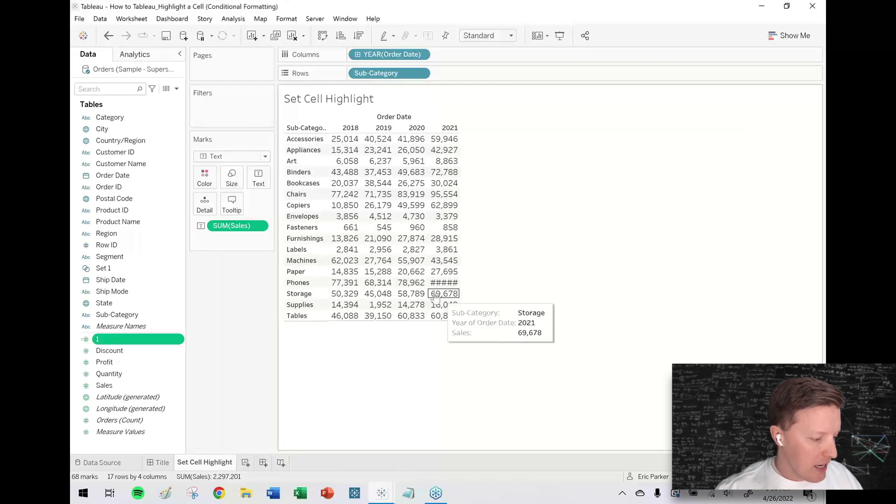
Step: Switch the marks to Bar, size them by the 1 measure, and review the Color border options
click(235, 158)
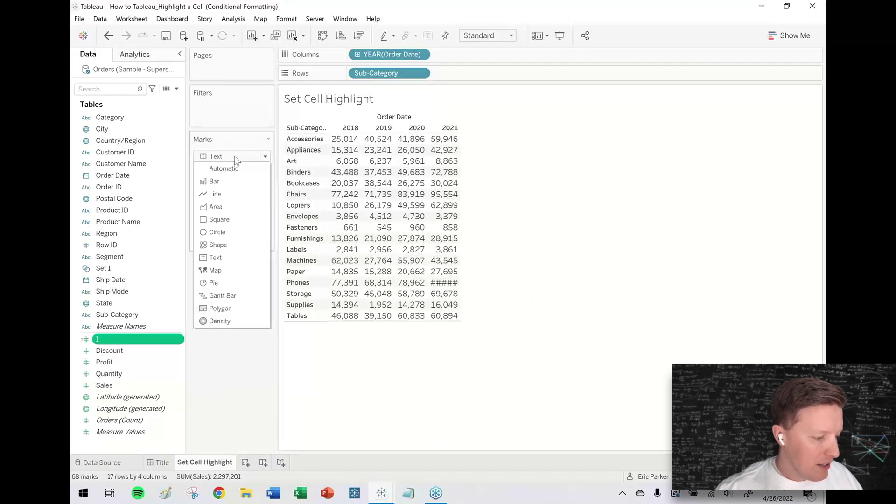
click(216, 182)
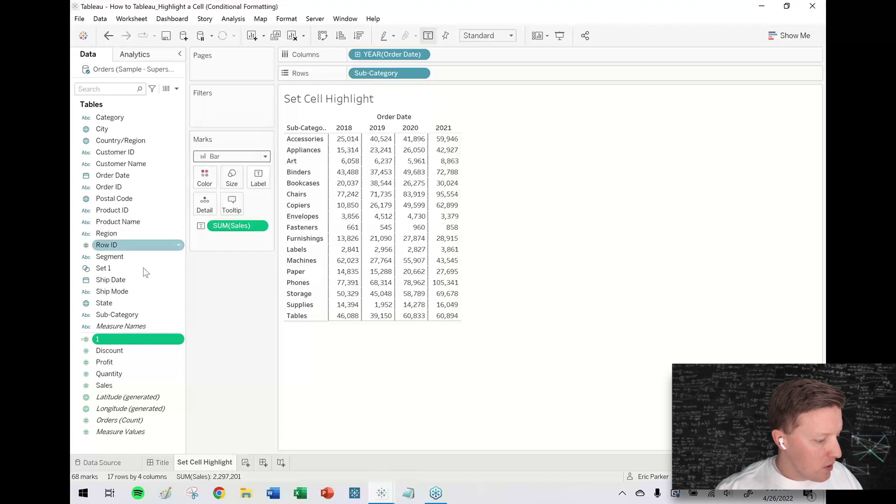
drag(104, 340, 232, 181)
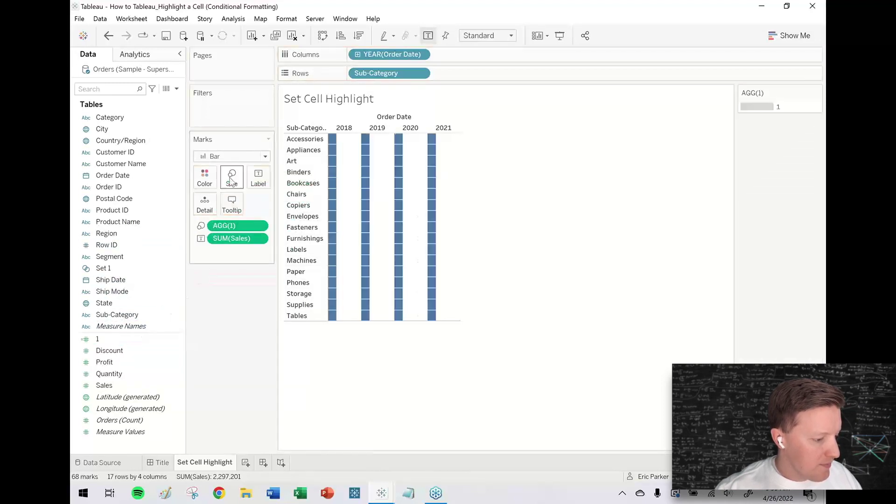
click(204, 179)
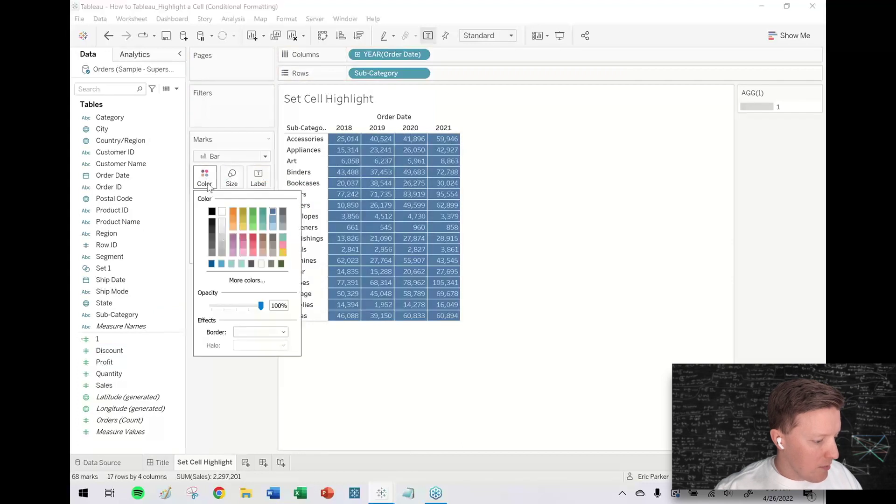
click(249, 333)
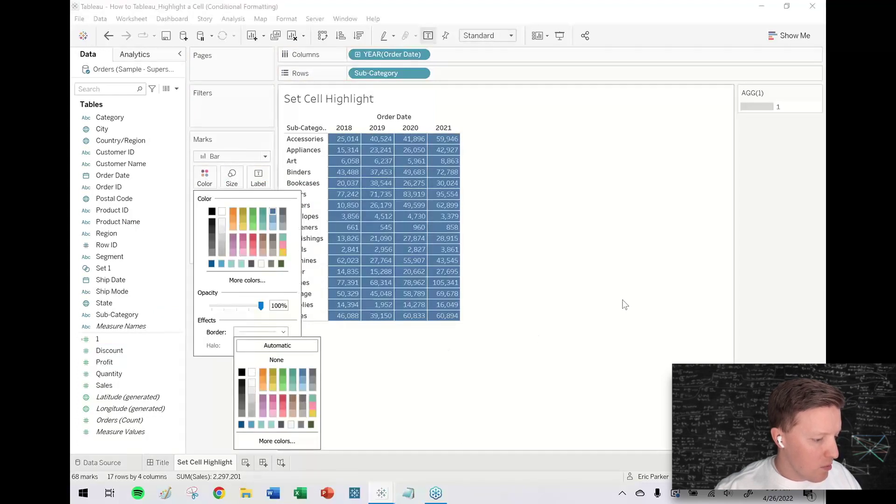
click(662, 285)
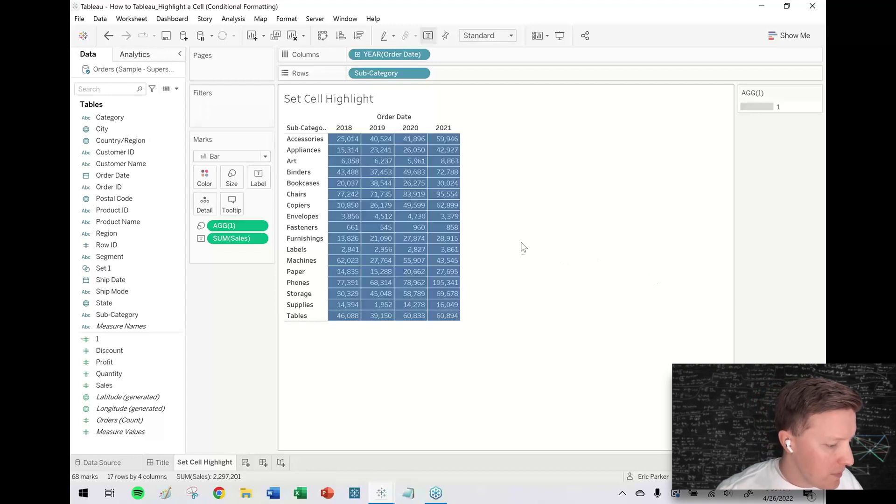
Step: Make a set named 'Highlight Cells Set' from the Art 2019 cell, then deselect it
mouse_move(380, 176)
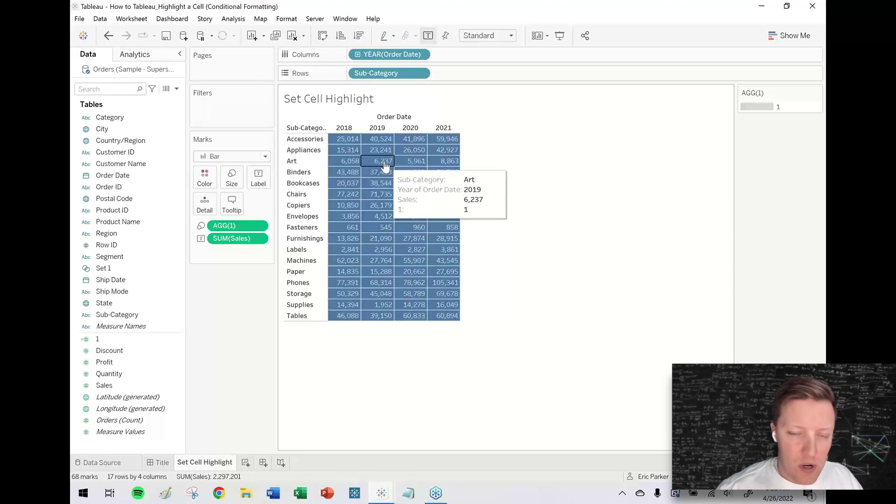
click(385, 164)
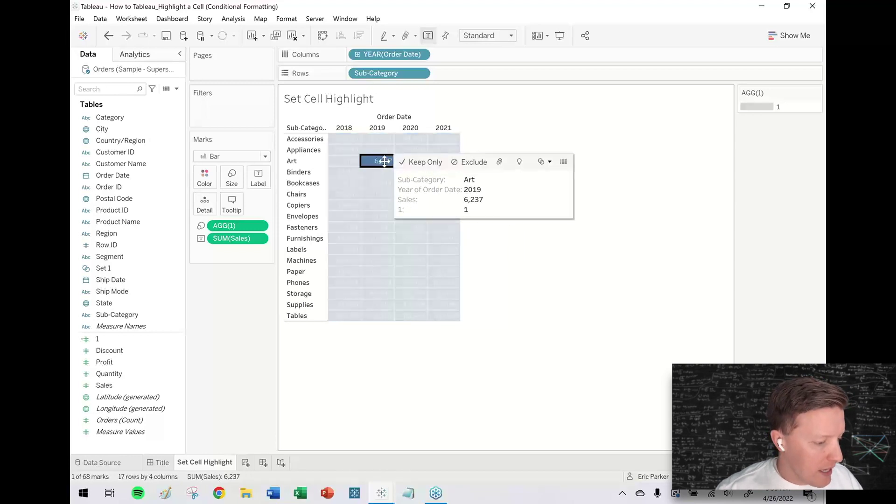
click(548, 167)
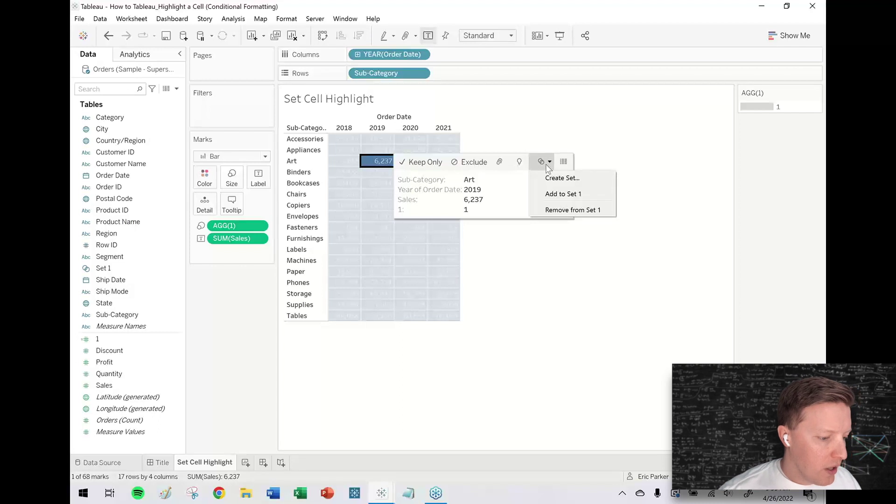
click(563, 178)
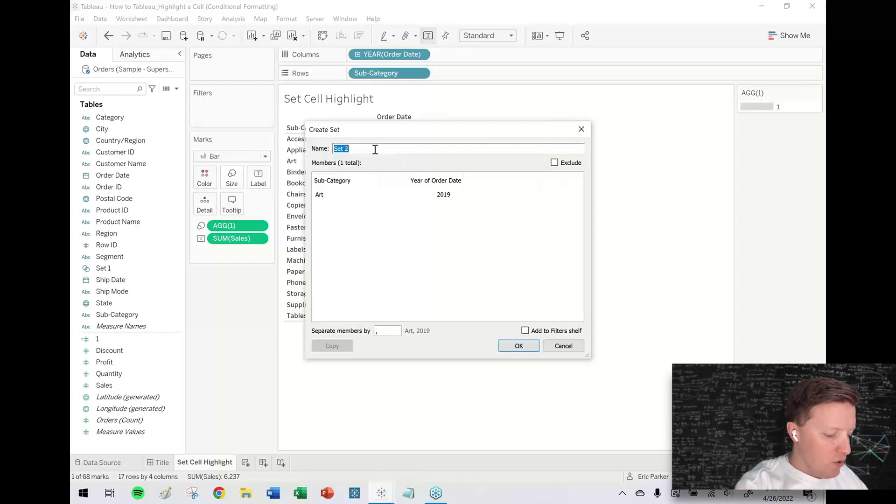
text(Highlight)
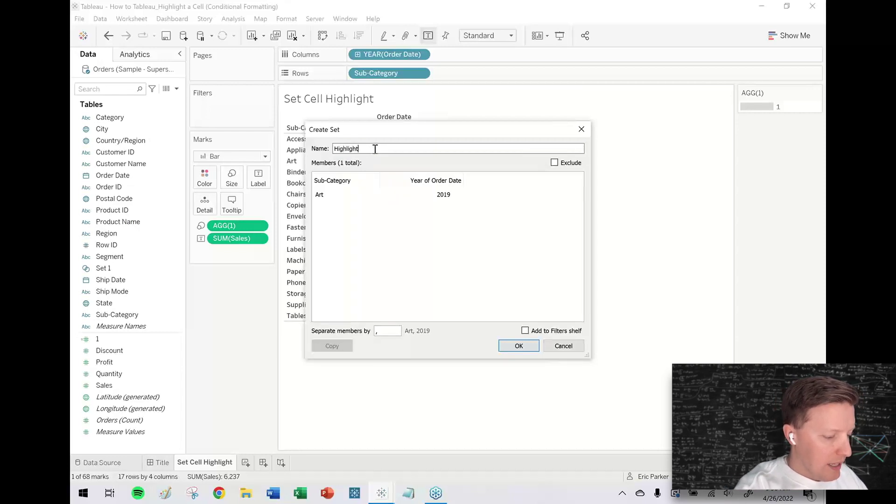
text( Cells Set)
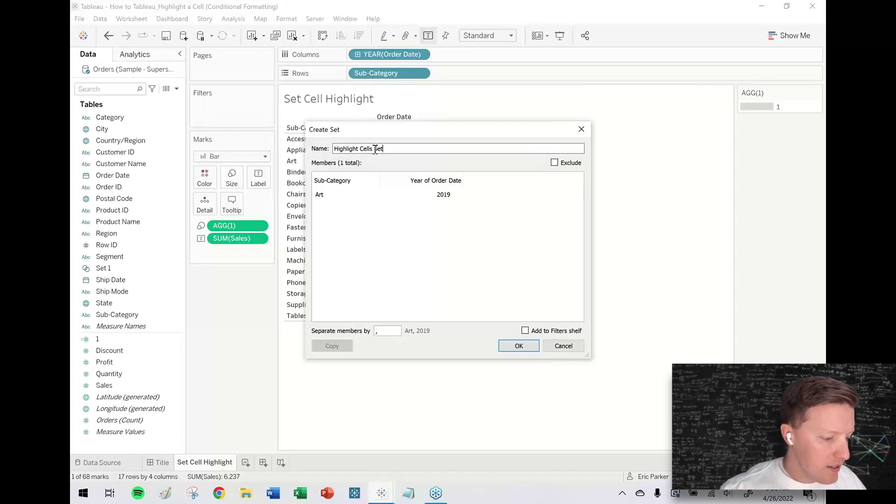
click(519, 346)
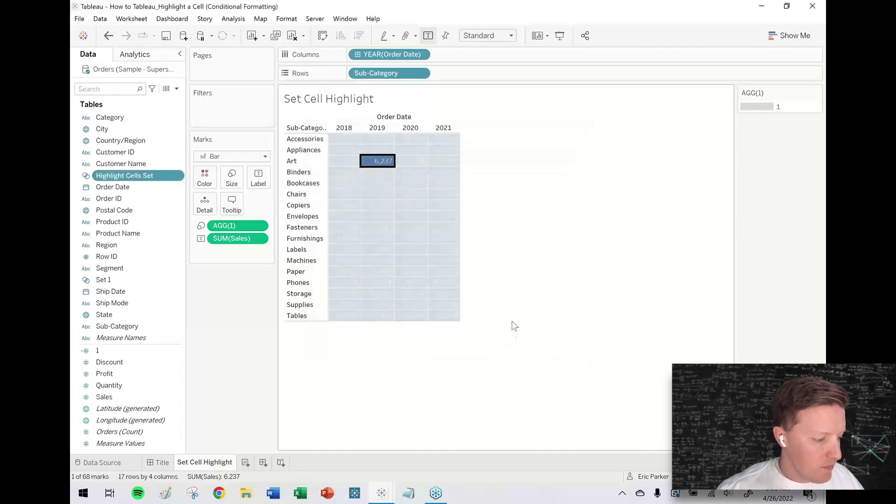
click(513, 325)
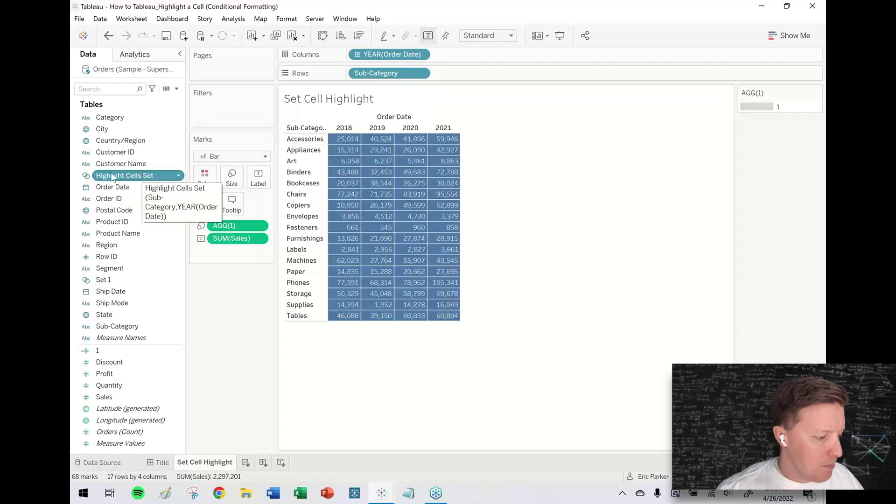
Step: Put Highlight Cells Set on Color so Art 2019 shows blue and other cells grey
drag(103, 178, 203, 181)
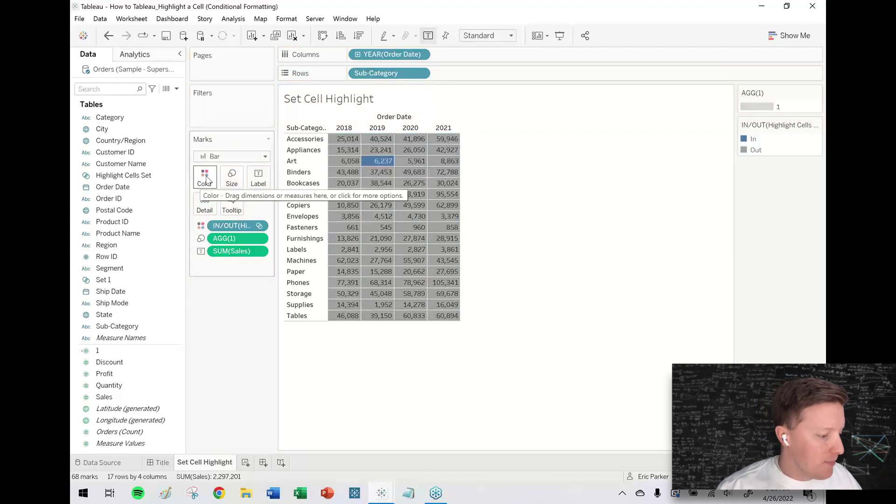
click(207, 180)
Step: Assign yellow to the In members and white to the Out cells
click(243, 214)
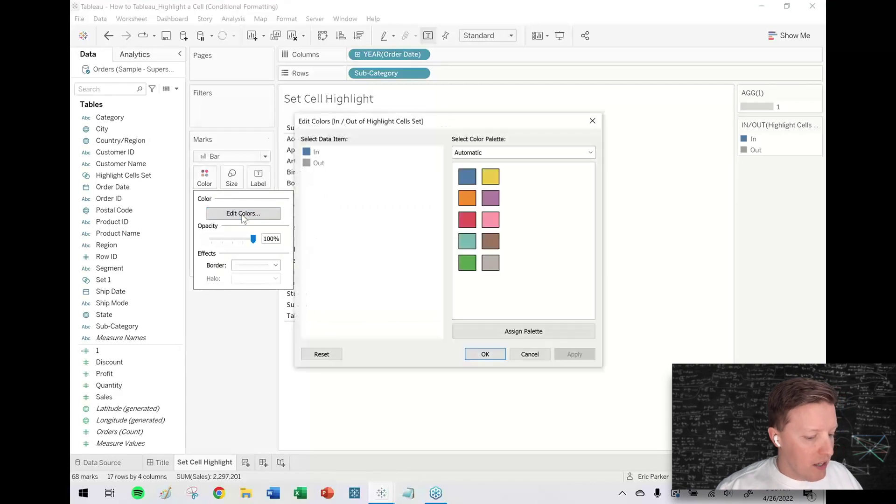
click(317, 153)
click(494, 177)
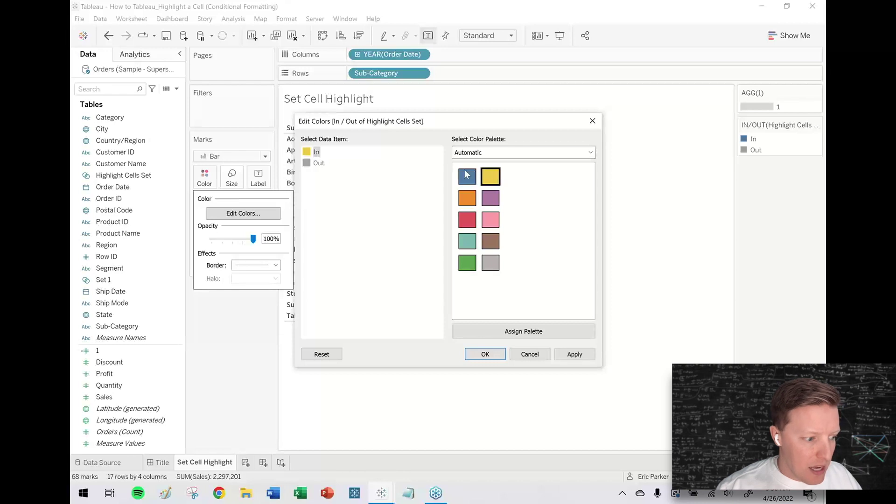
click(318, 164)
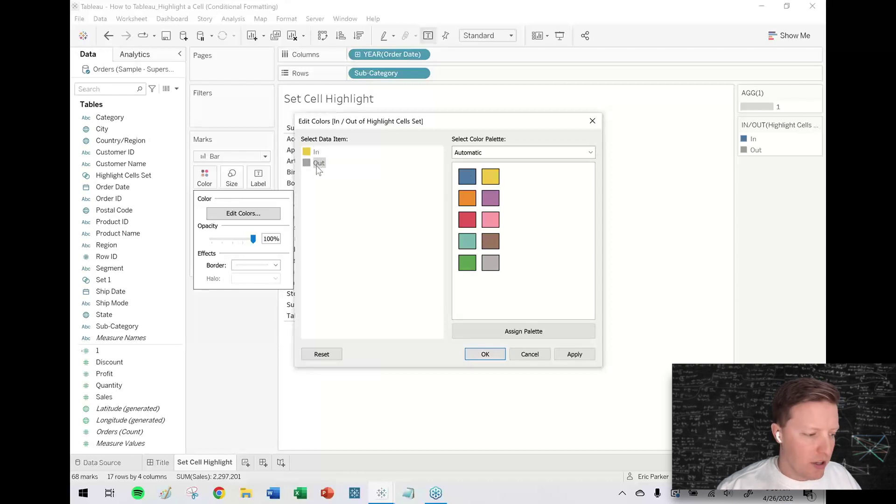
double_click(317, 164)
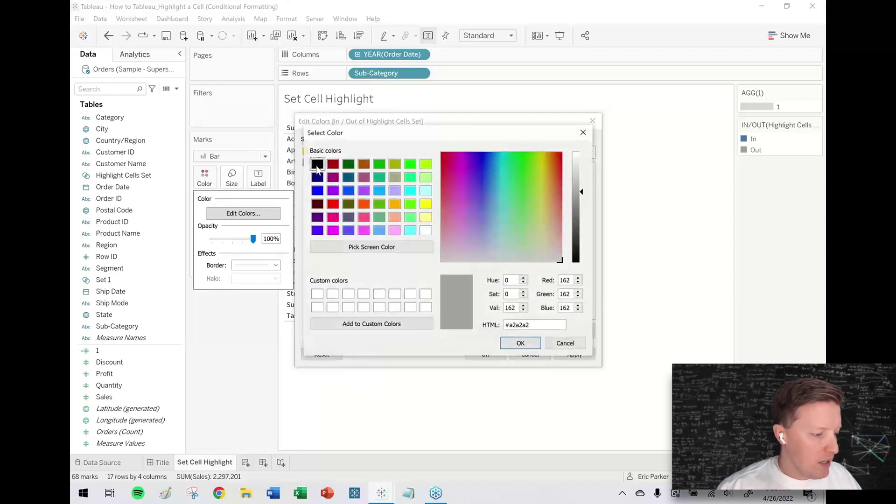
click(425, 231)
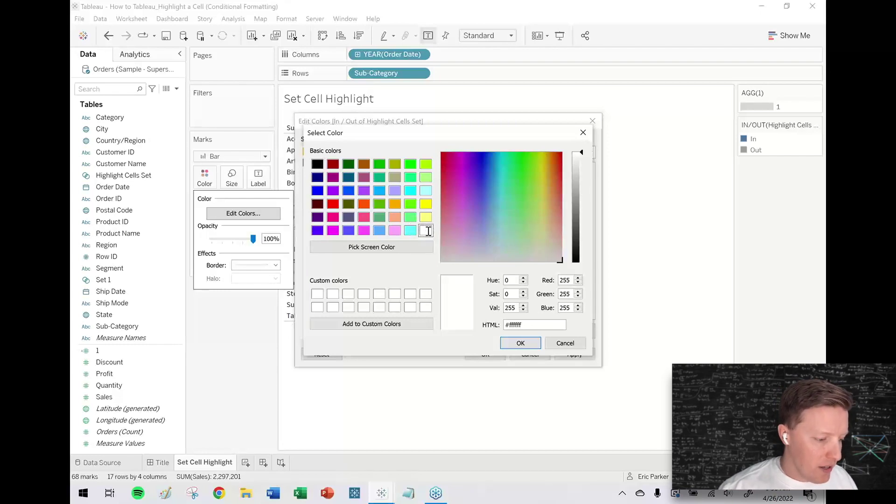
click(521, 343)
click(485, 355)
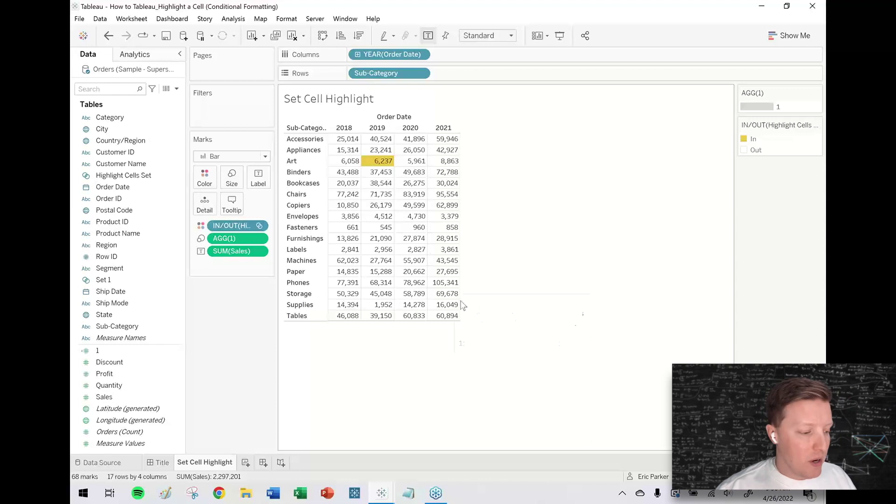
Step: Select Labels 2020 and Fasteners 2019 and add both to Highlight Cells Set
click(422, 251)
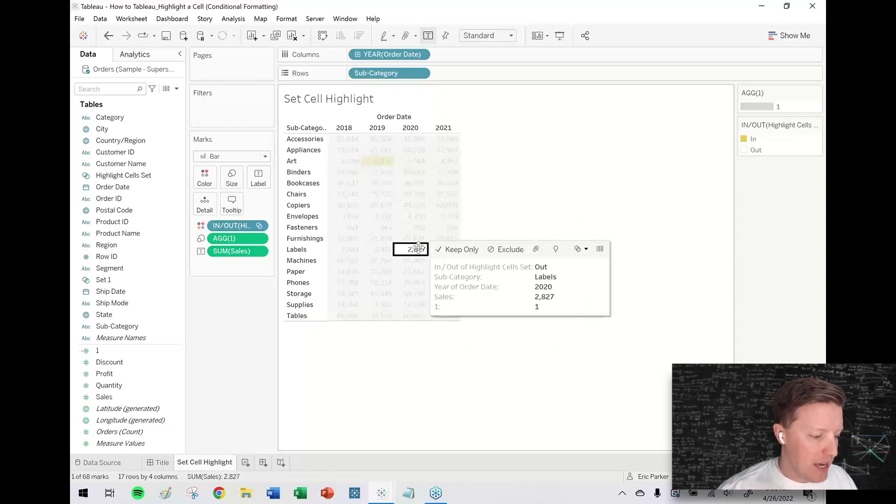
ctrl+click(386, 231)
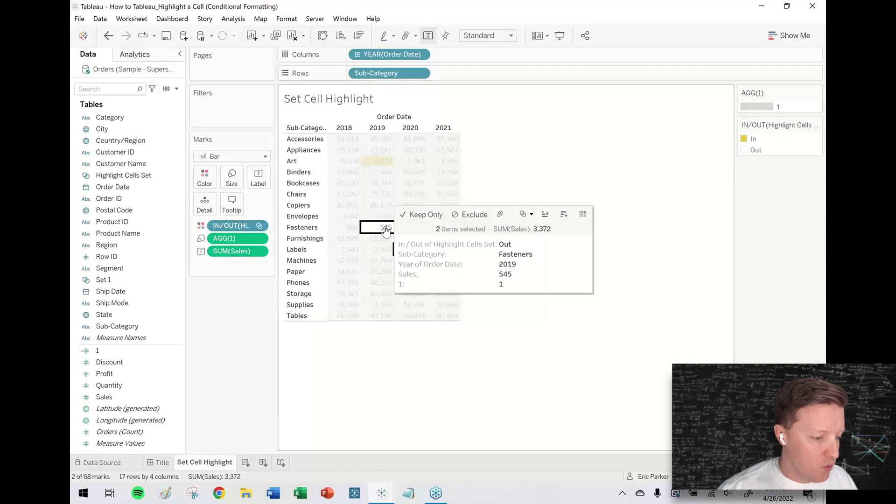
click(531, 217)
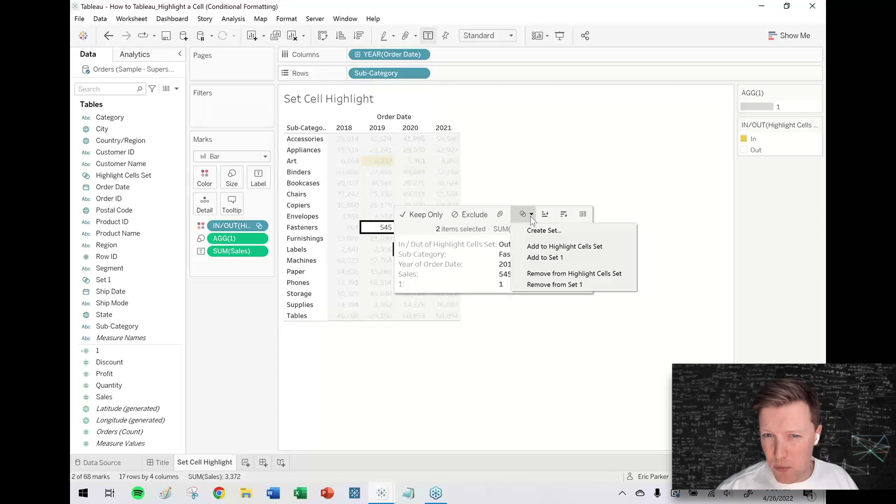
click(562, 248)
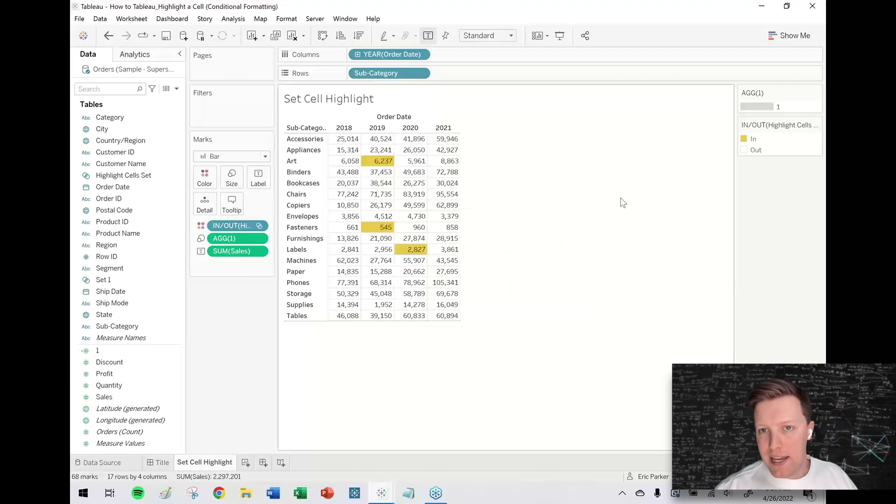
Step: Take Fasteners 2019 out of Highlight Cells Set and clear the selection
click(380, 227)
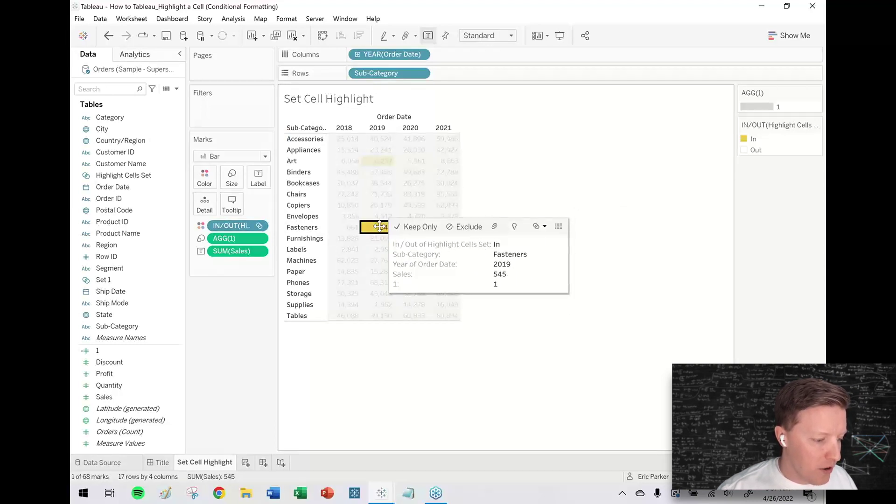
click(545, 227)
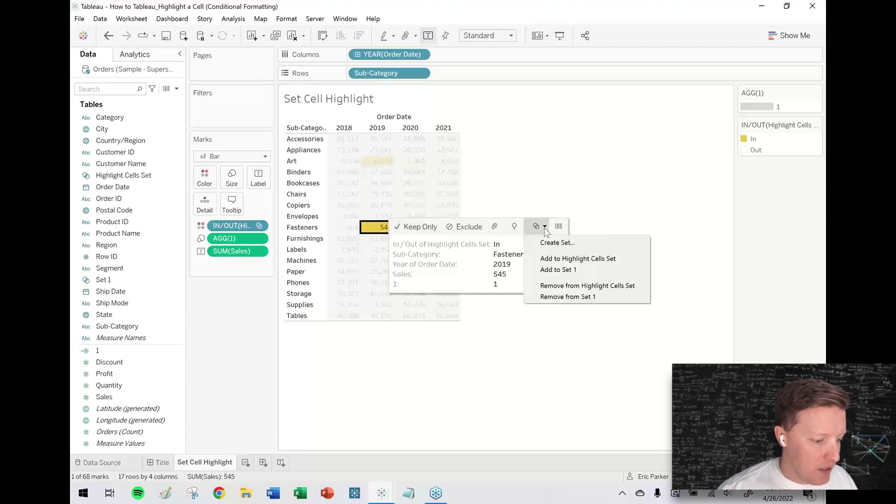
click(587, 286)
click(666, 201)
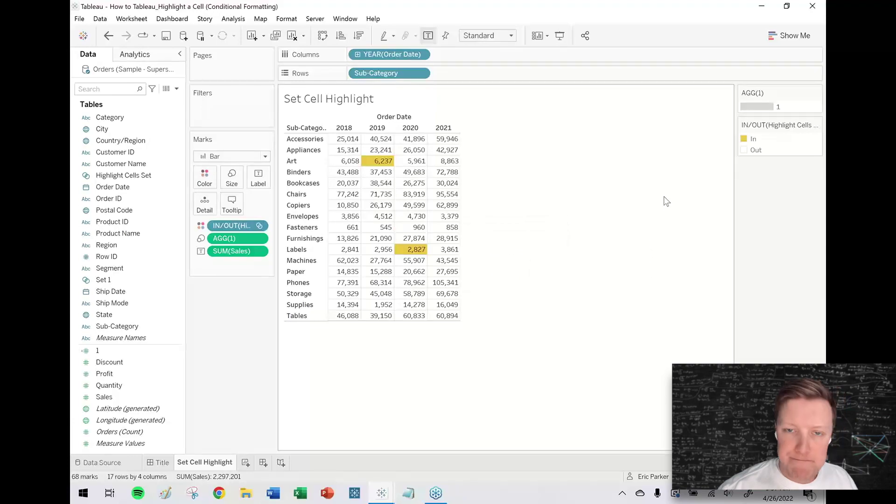